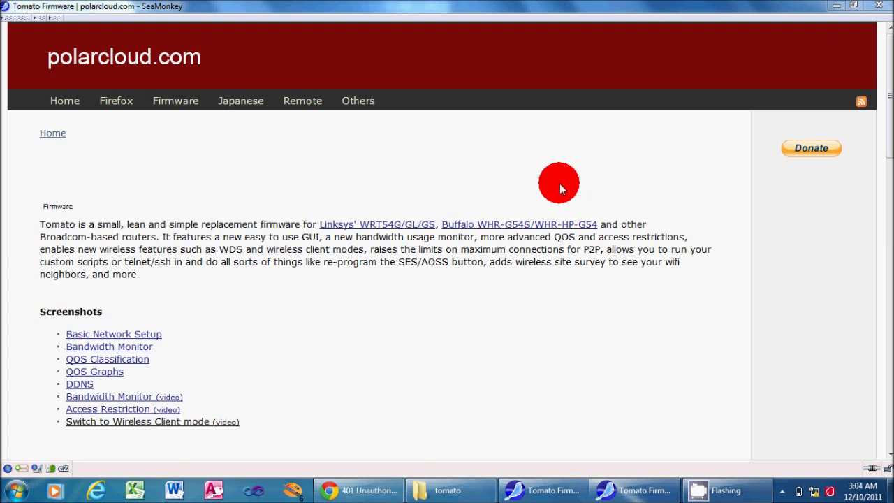
Download the Tomato_1_28.zip firmware package from the Tomato page's Download section
{"action": "scroll", "coordinate": [559, 183], "scroll_direction": "down", "scroll_amount": 5}
{"action": "scroll", "coordinate": [559, 183], "scroll_direction": "down", "scroll_amount": 7}
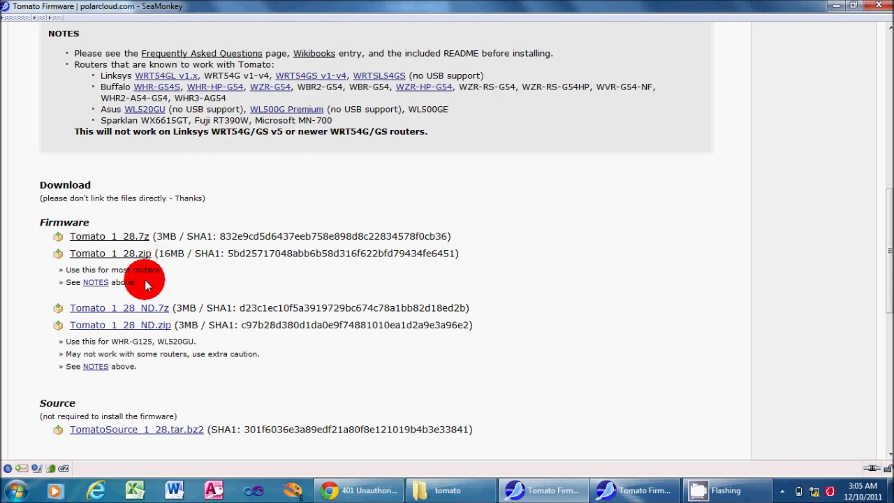
{"action": "left_click", "coordinate": [128, 260]}
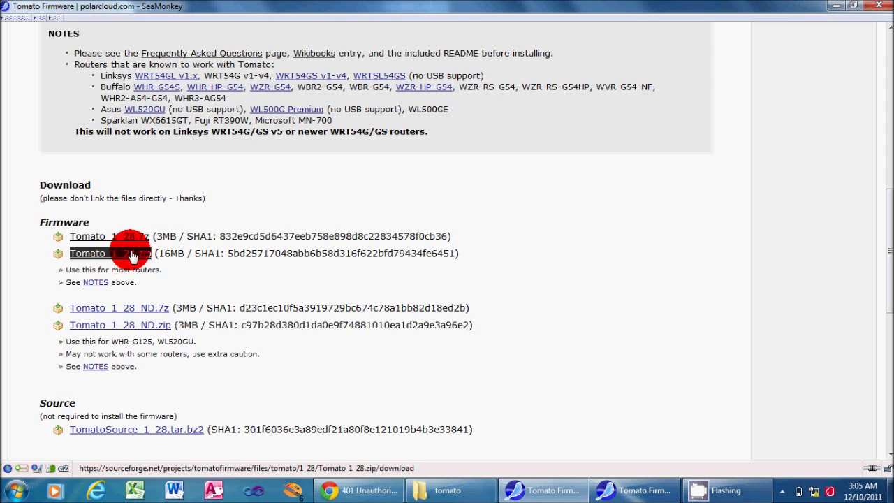
In the tomato folder's readme, find which firmware file suits the Linksys WRT54G
{"action": "left_click", "coordinate": [837, 9]}
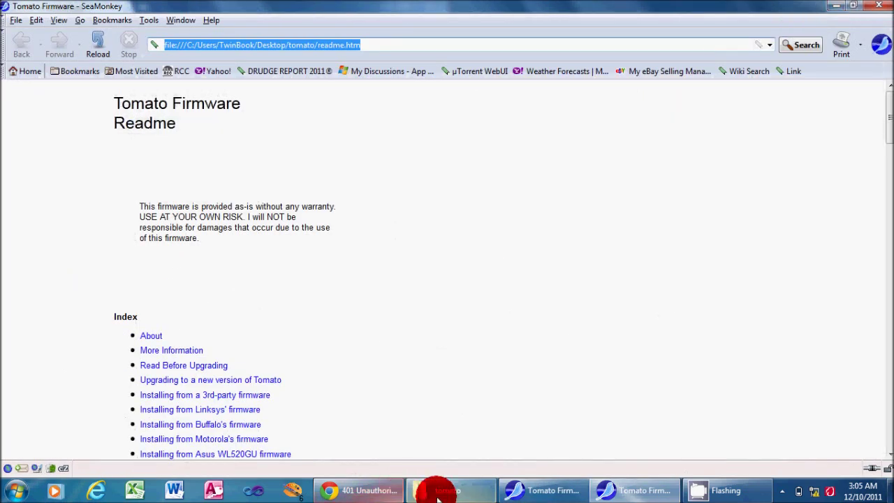
{"action": "left_click", "coordinate": [447, 489]}
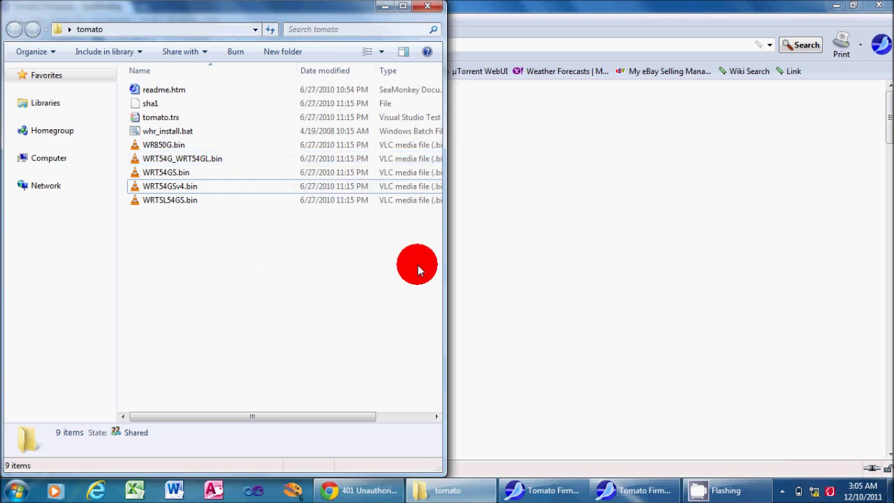
{"action": "left_click", "coordinate": [606, 229]}
{"action": "scroll", "coordinate": [604, 230], "scroll_direction": "down", "scroll_amount": 10}
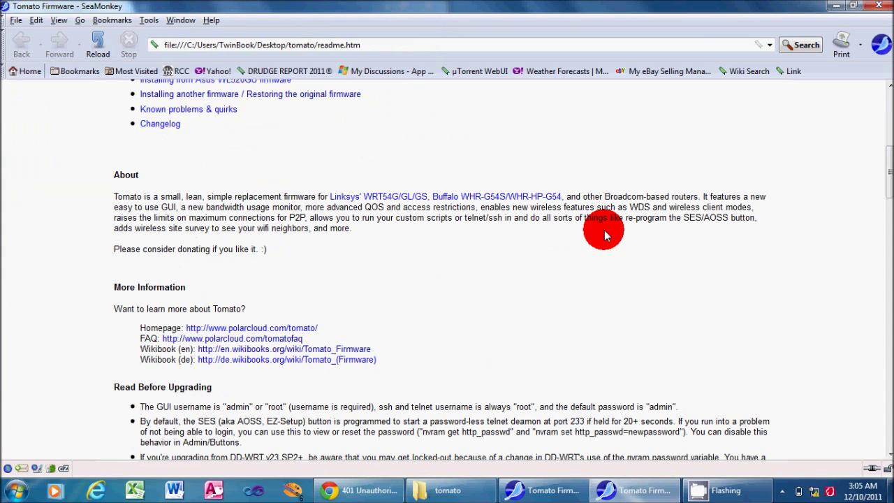
{"action": "scroll", "coordinate": [604, 230], "scroll_direction": "down", "scroll_amount": 9}
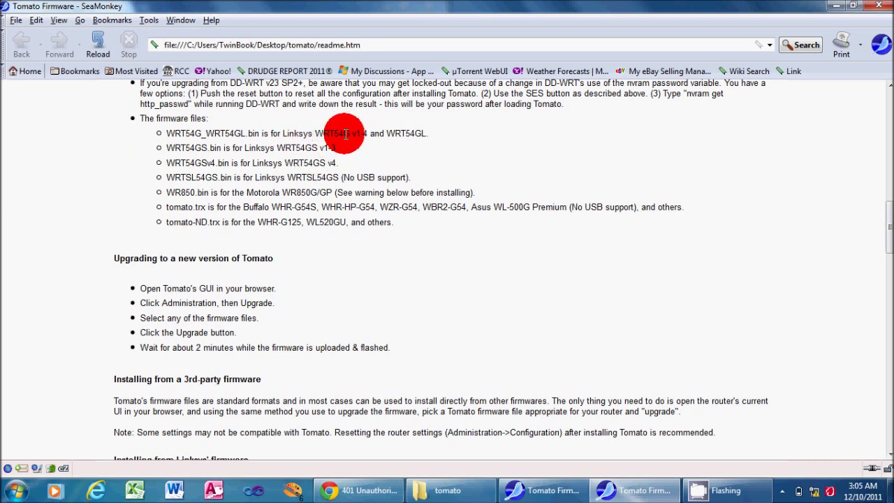
{"action": "left_click_drag", "start_coordinate": [364, 134], "coordinate": [259, 133]}
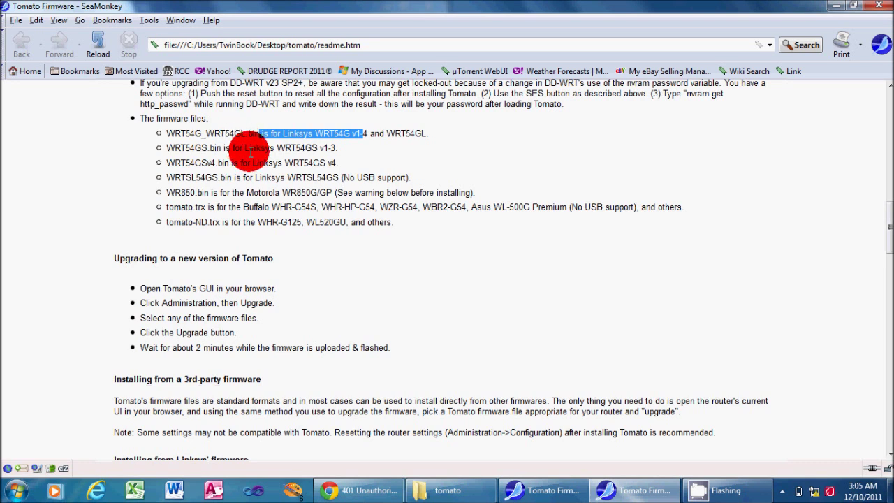
Select WRT54G_WRT54GL.bin in the tomato folder, then return to the router page in Chrome
{"action": "left_click", "coordinate": [465, 485]}
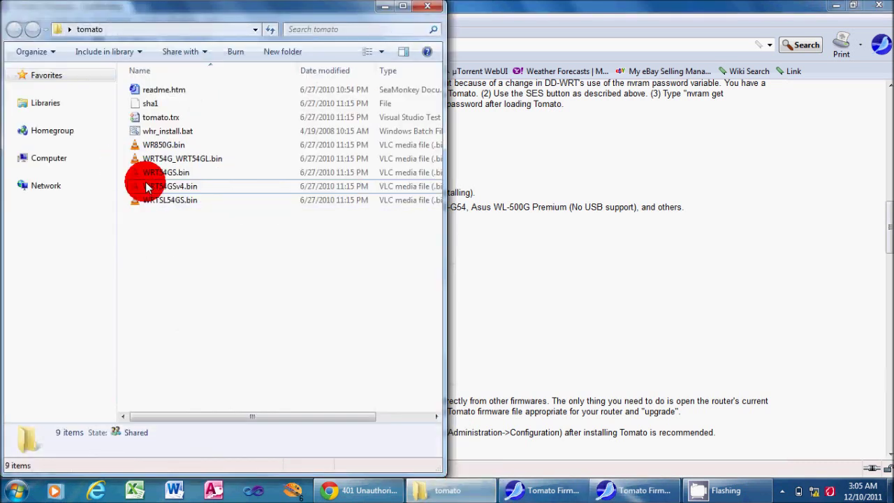
{"action": "left_click", "coordinate": [207, 166]}
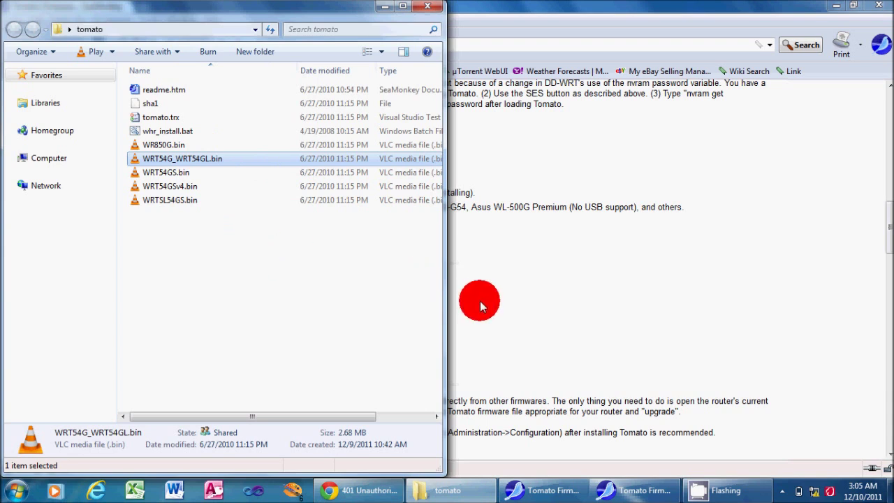
{"action": "left_click", "coordinate": [375, 493]}
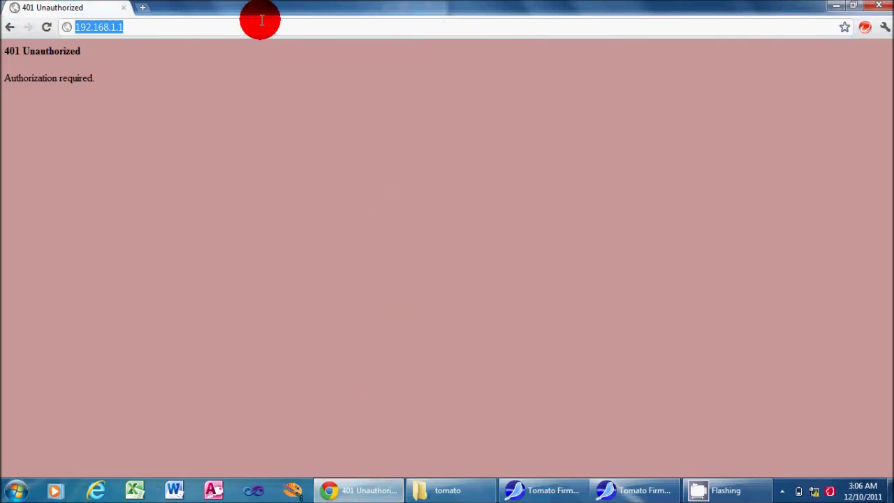
Reload 192.168.1.1 and log in with the router password to reach Basic Setup
{"action": "left_click", "coordinate": [261, 21]}
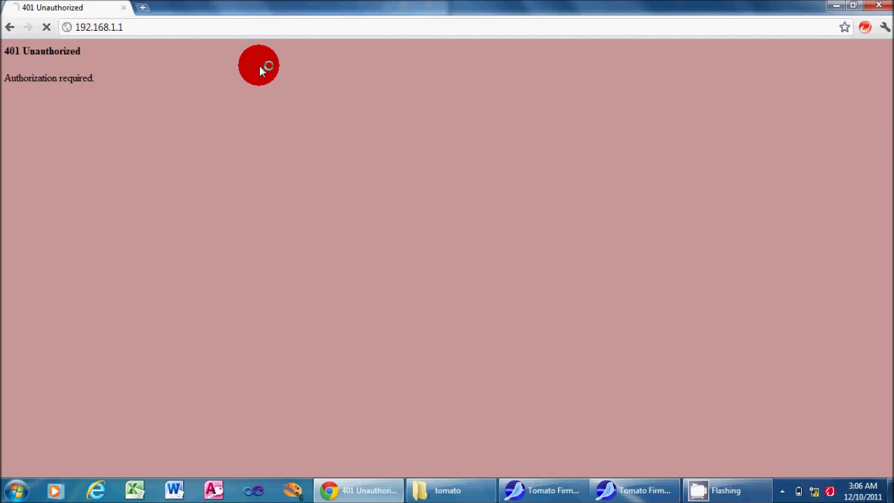
{"action": "key", "text": "Return"}
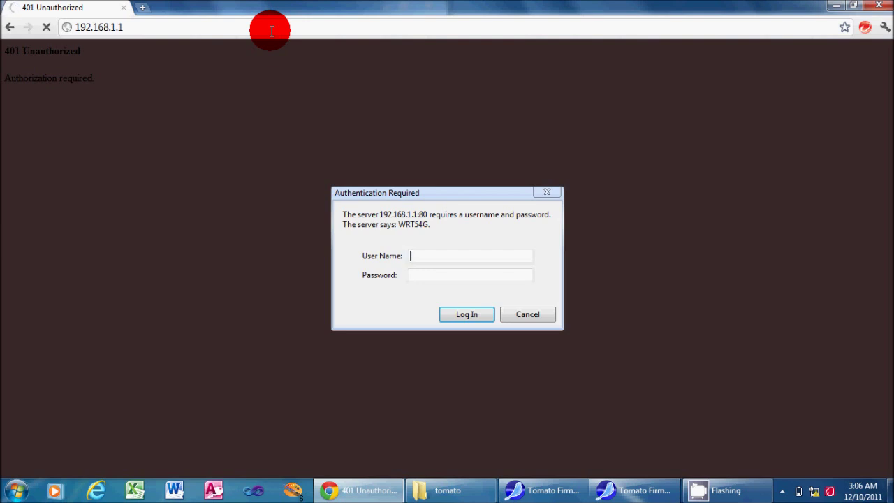
{"action": "key", "text": "Tab"}
{"action": "type", "text": "admin"}
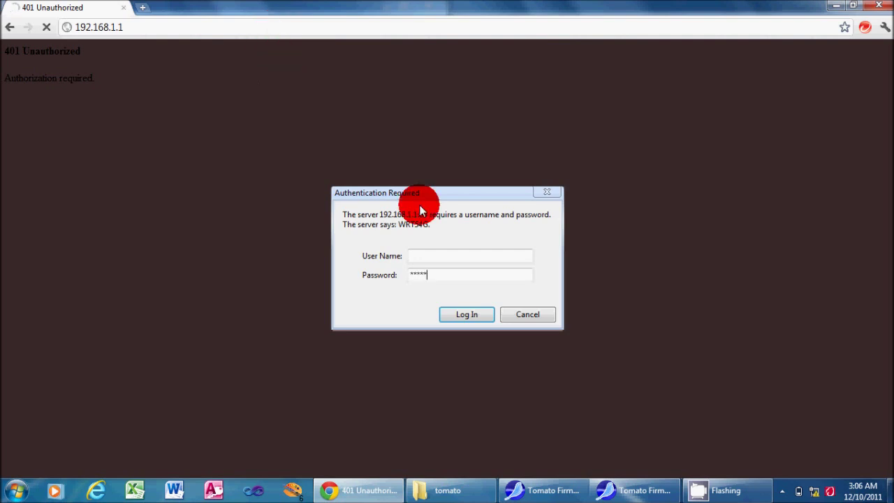
{"action": "left_click", "coordinate": [459, 315]}
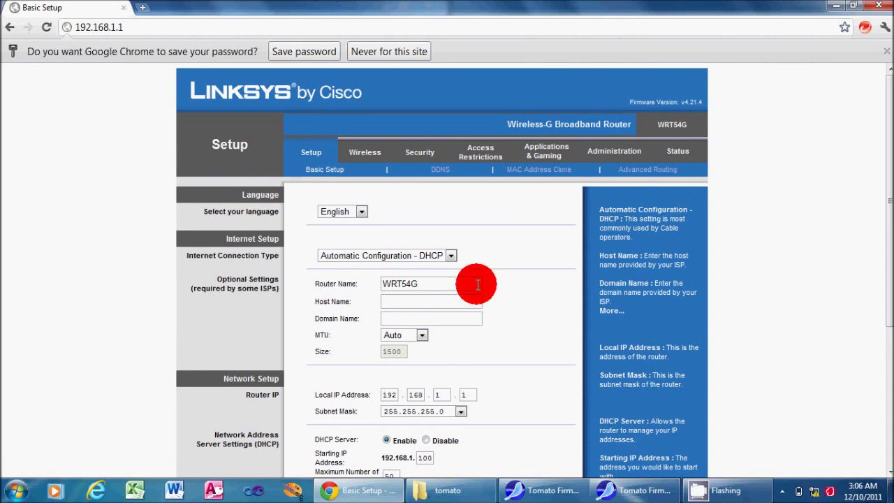
Go to Administration > Firmware Upgrade and bring up the firmware file chooser
{"action": "left_click", "coordinate": [613, 154]}
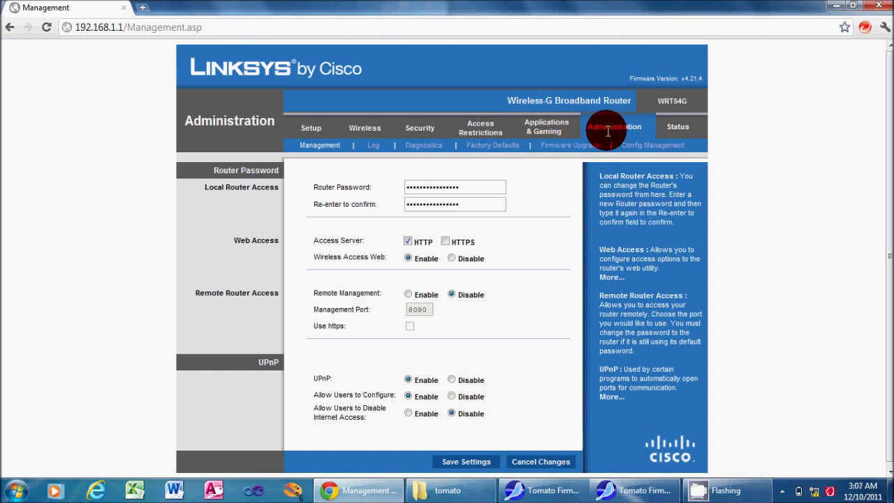
{"action": "left_click", "coordinate": [568, 147]}
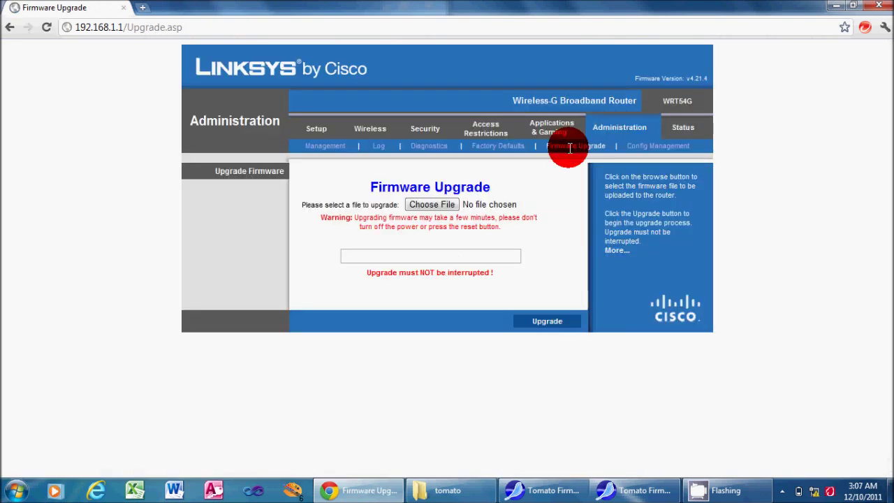
{"action": "left_click", "coordinate": [450, 206]}
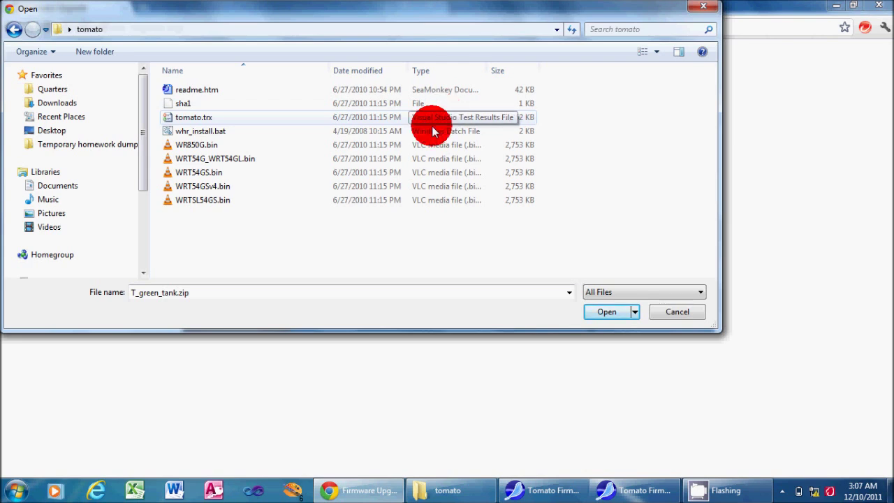
Flash WRT54G_WRT54GL.bin onto the router and continue once the upgrade reports success
{"action": "left_click", "coordinate": [323, 158]}
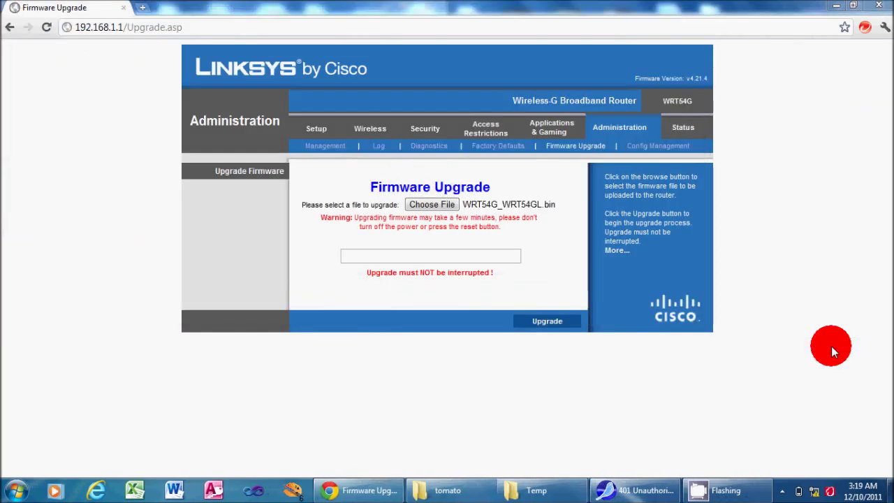
{"action": "left_click", "coordinate": [564, 324]}
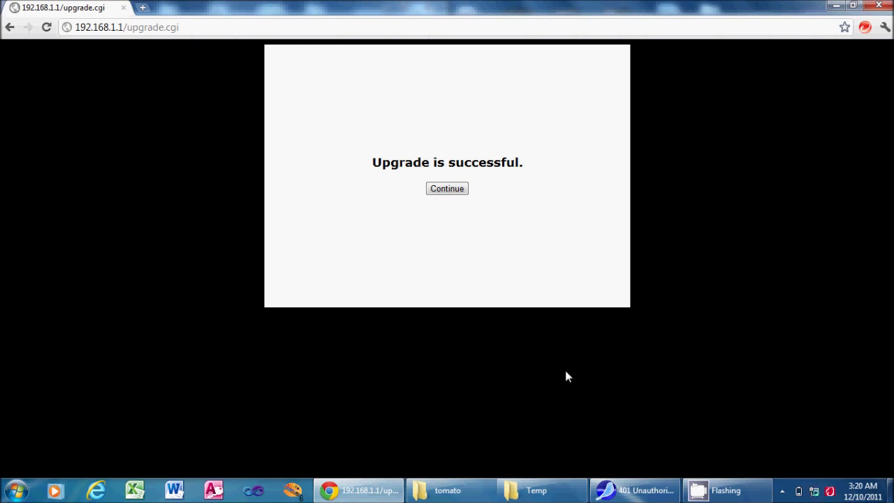
{"action": "left_click", "coordinate": [545, 305]}
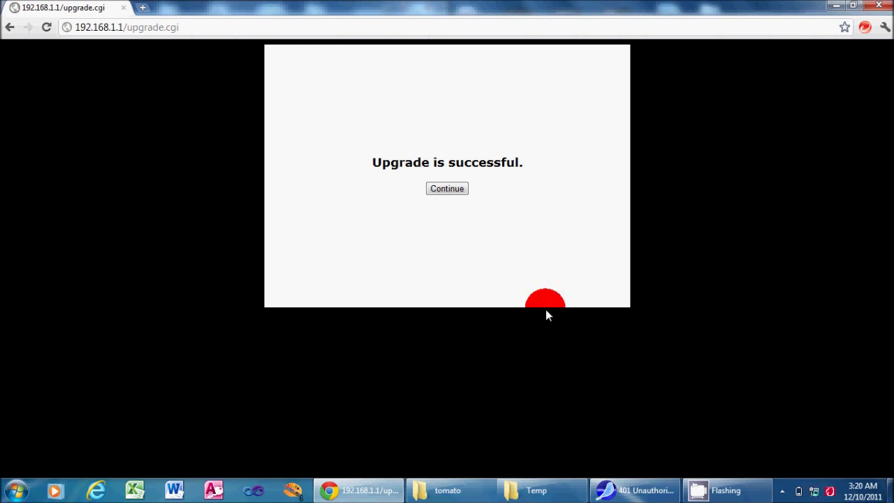
{"action": "left_click", "coordinate": [458, 192]}
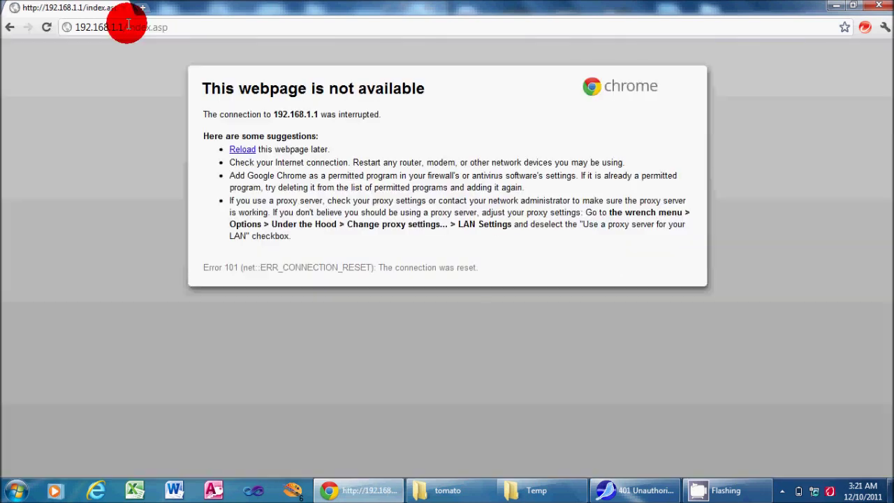
Strip index.asp from the address and log back in to 192.168.1.1 with the router credentials
{"action": "left_click_drag", "start_coordinate": [125, 26], "coordinate": [306, 36]}
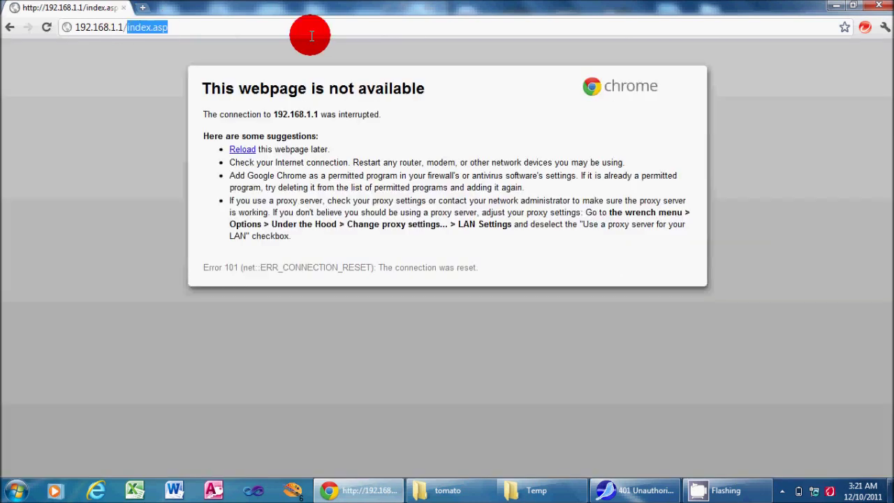
{"action": "key", "text": "BackSpace"}
{"action": "left_click", "coordinate": [446, 46]}
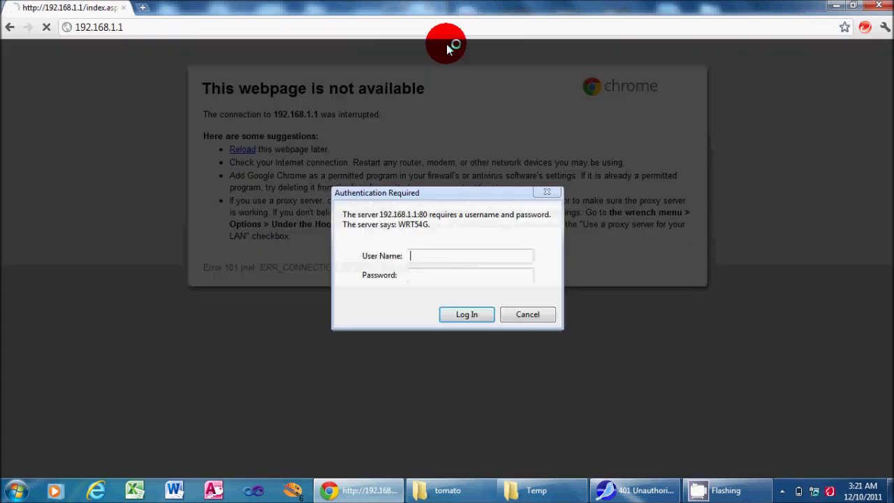
{"action": "type", "text": "admin"}
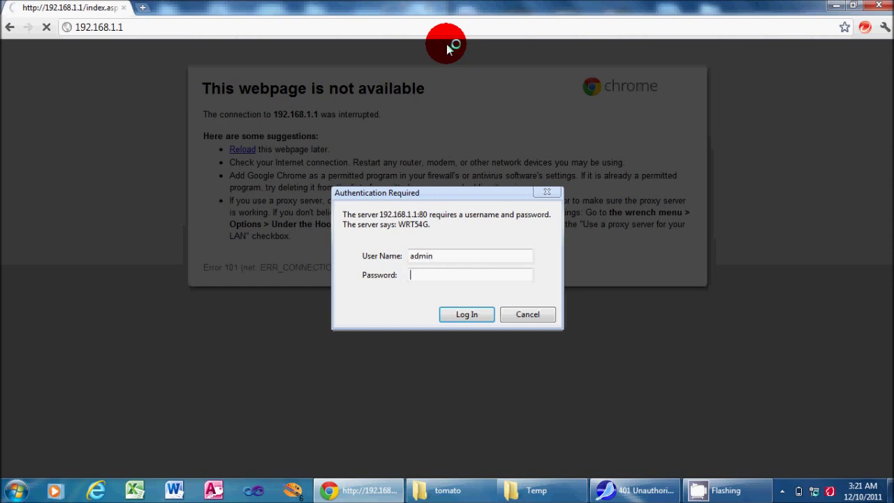
{"action": "key", "text": "Tab"}
{"action": "type", "text": "admin"}
{"action": "left_click", "coordinate": [466, 315]}
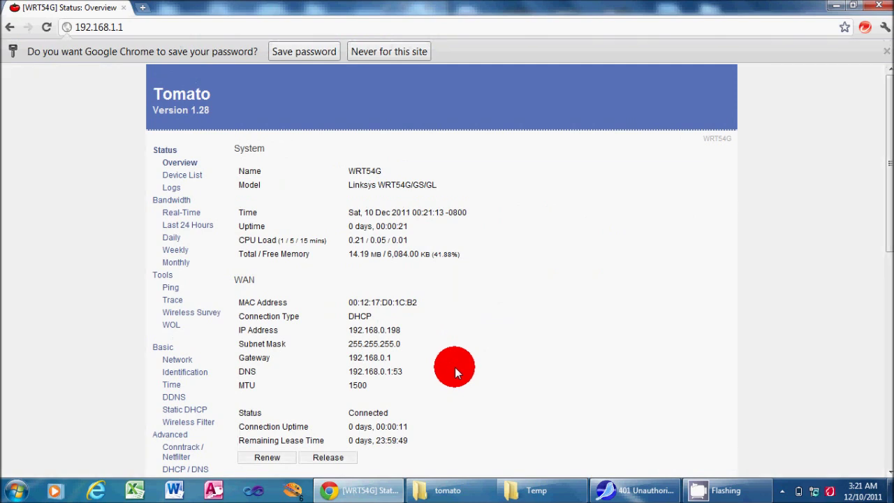
Dismiss the save-password offer and scroll through the Tomato 1.28 Status Overview
{"action": "left_click", "coordinate": [884, 51]}
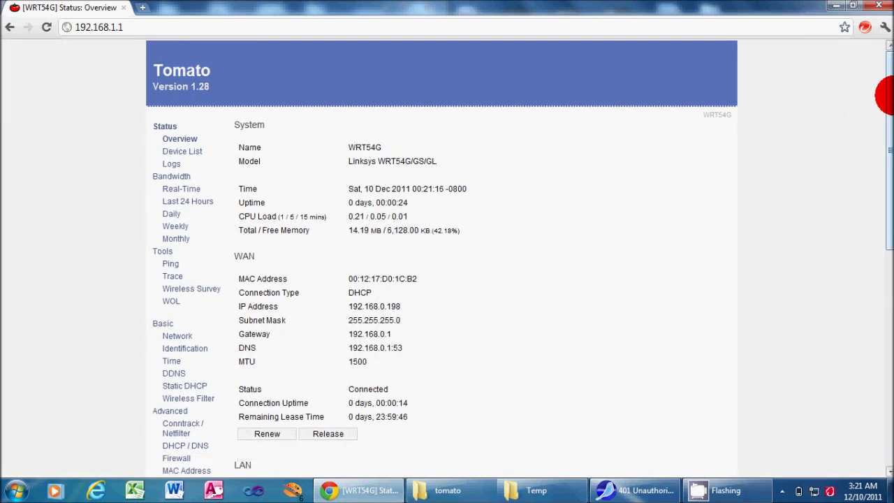
{"action": "scroll", "coordinate": [881, 109], "scroll_direction": "down", "scroll_amount": 1}
{"action": "mouse_move", "coordinate": [884, 112]}
{"action": "left_mouse_down"}
{"action": "mouse_move", "coordinate": [883, 147]}
{"action": "mouse_move", "coordinate": [884, 99]}
{"action": "left_mouse_up"}
{"action": "left_click", "coordinate": [299, 261]}
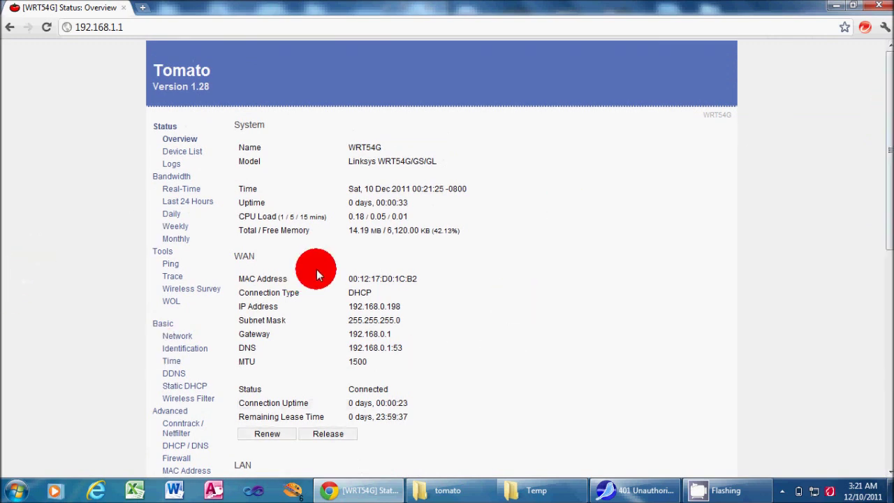
{"action": "left_click_drag", "start_coordinate": [885, 129], "coordinate": [885, 154]}
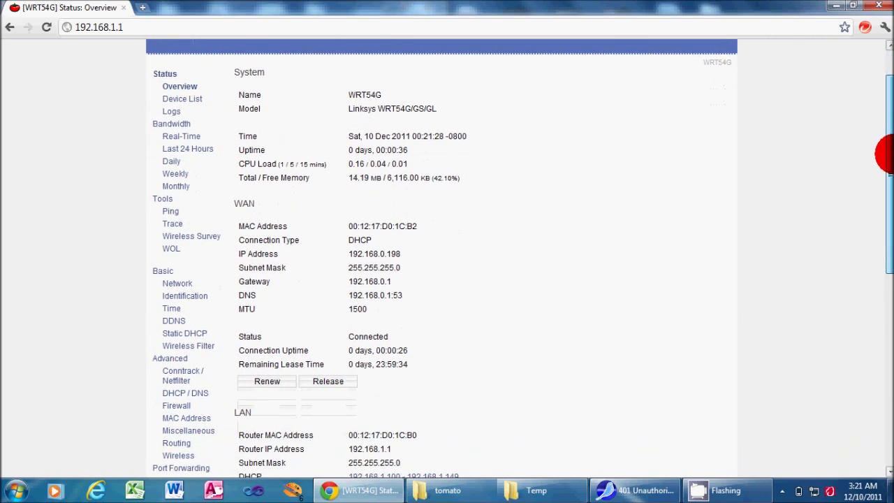
View the Real-Time, Last 24 Hours and Weekly bandwidth pages
{"action": "left_click", "coordinate": [179, 136]}
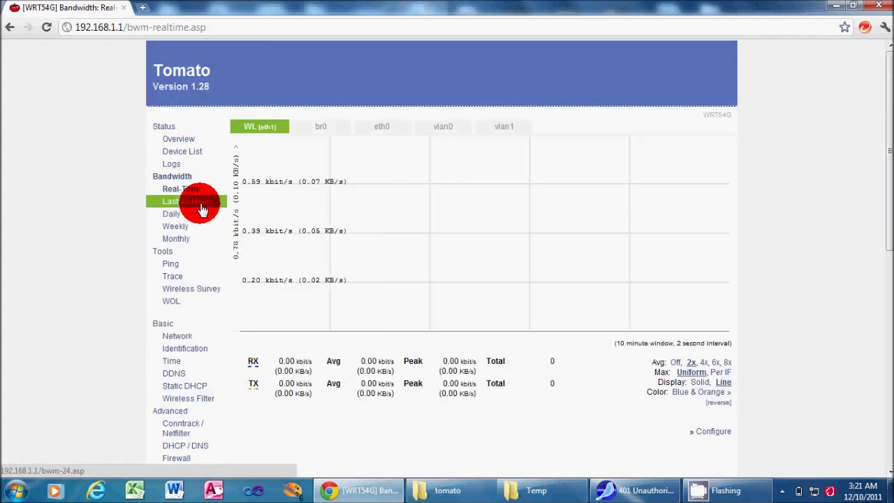
{"action": "left_click", "coordinate": [197, 204]}
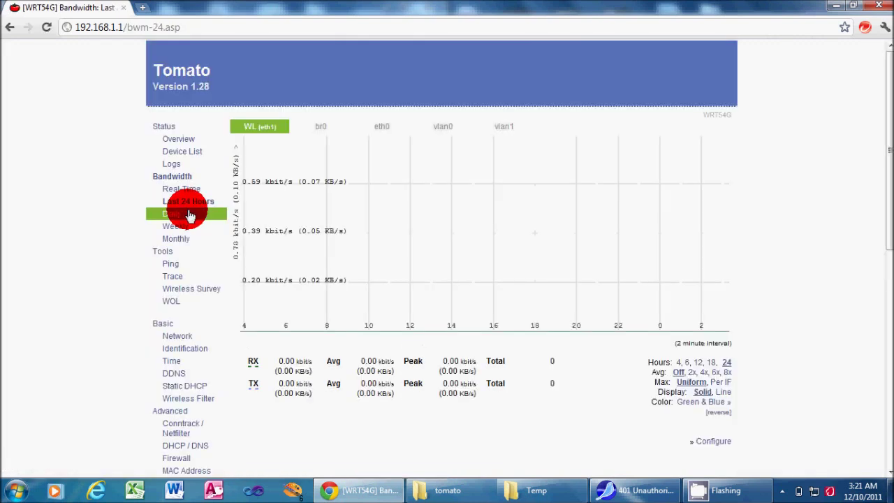
{"action": "left_click", "coordinate": [191, 228]}
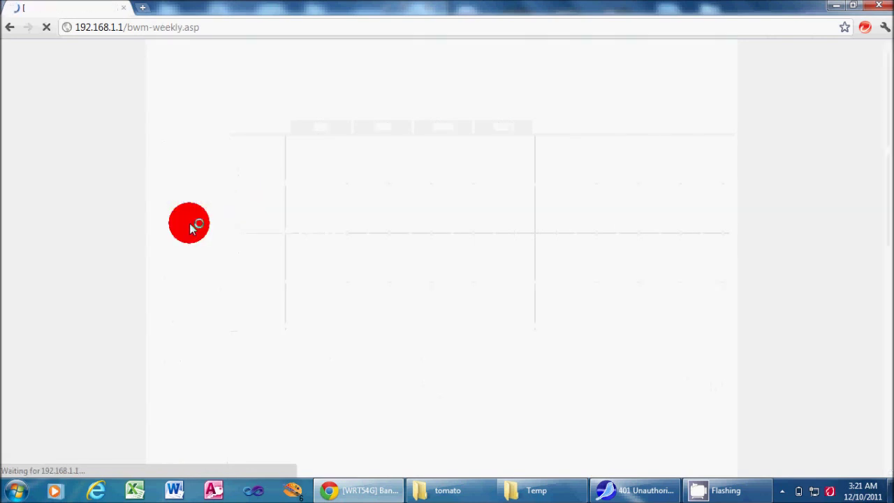